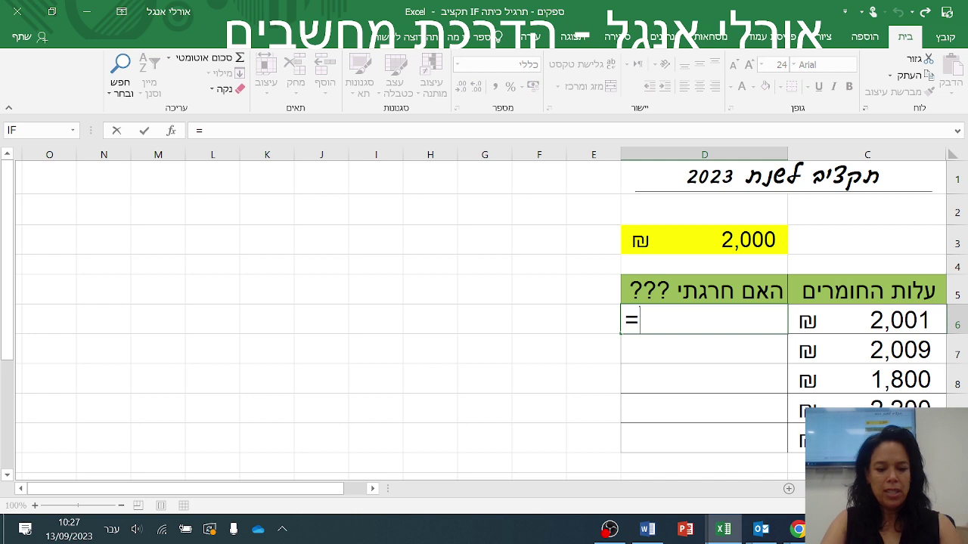
Begin an IF formula in D6 that tests whether the material cost in C6 is less than 2000
type("IF")
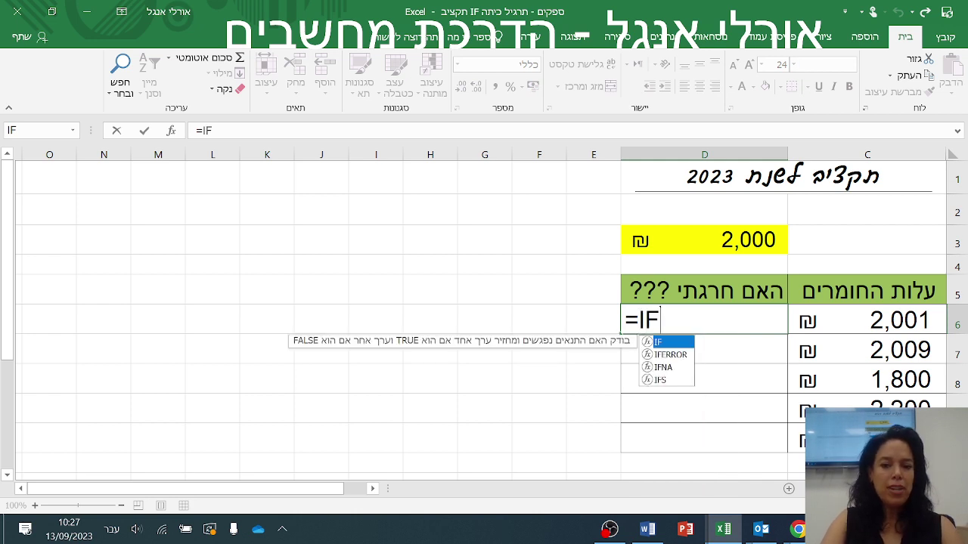
type("(")
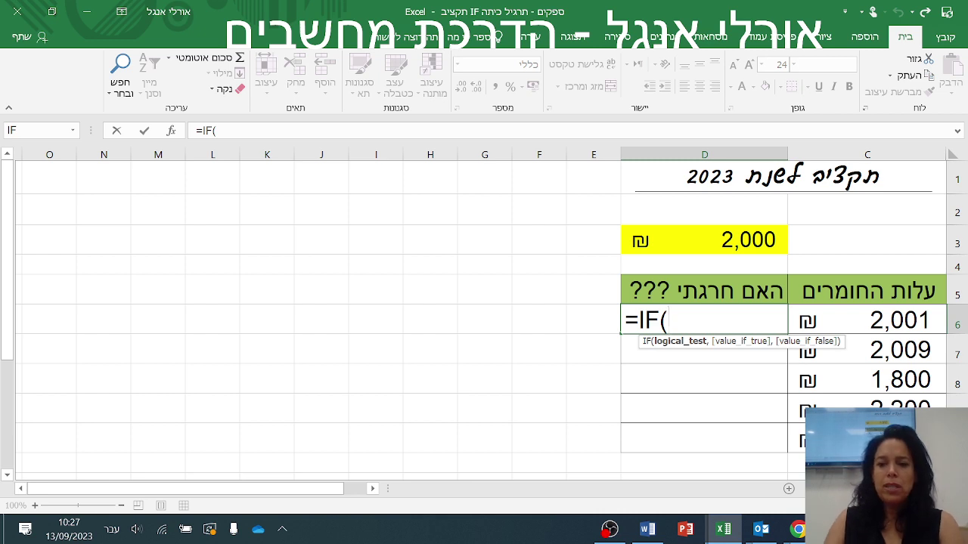
left_click(888, 323)
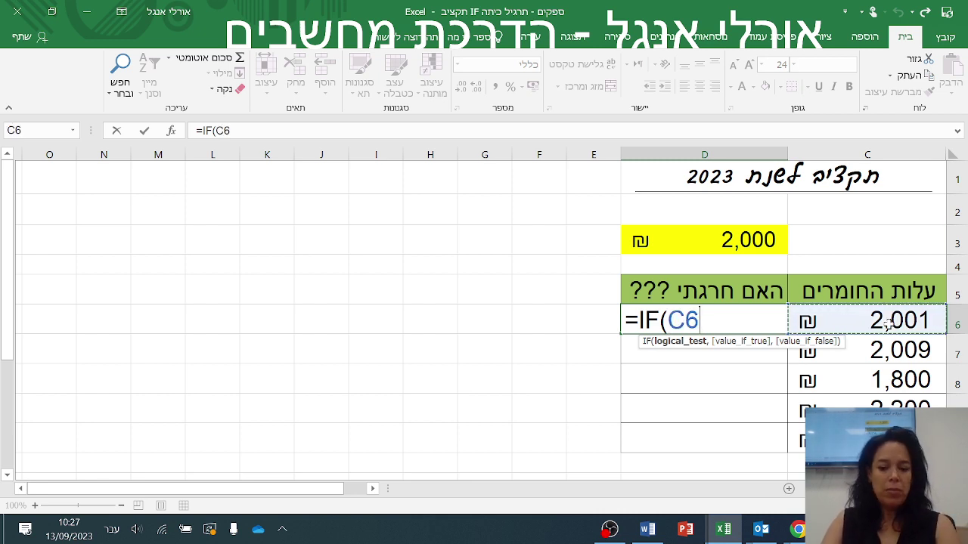
type("<")
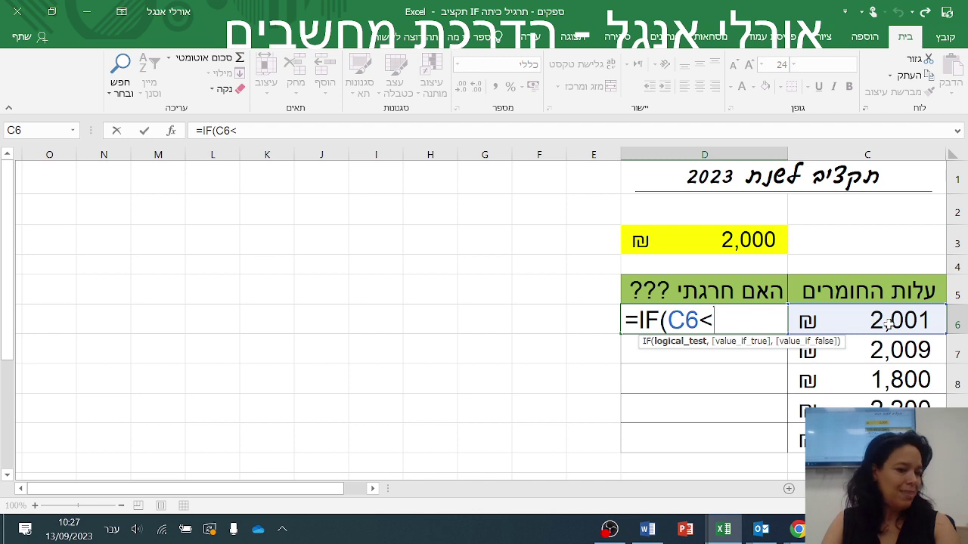
type("2000")
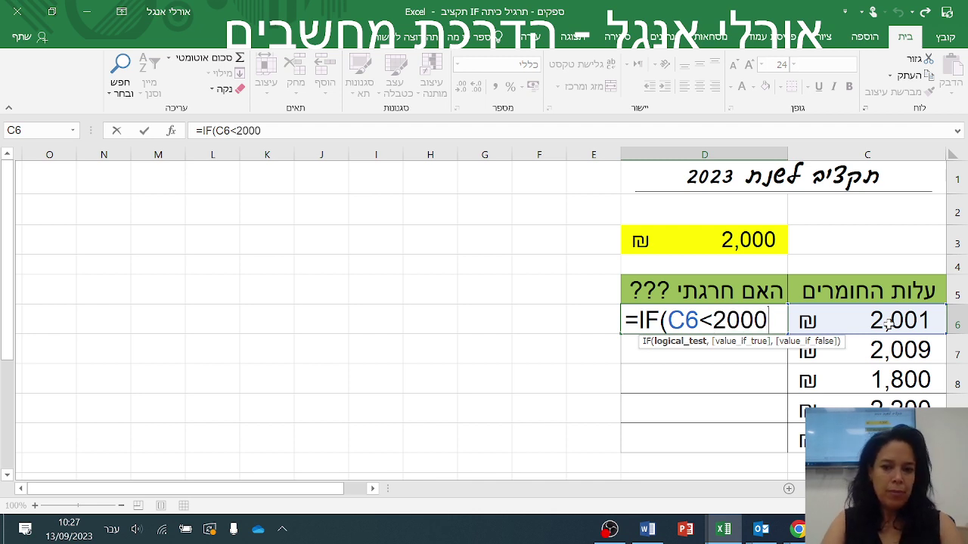
Complete D6's IF formula with "לא חרגתי" as the true result and "חרגתי" as the false result
type(", \"")
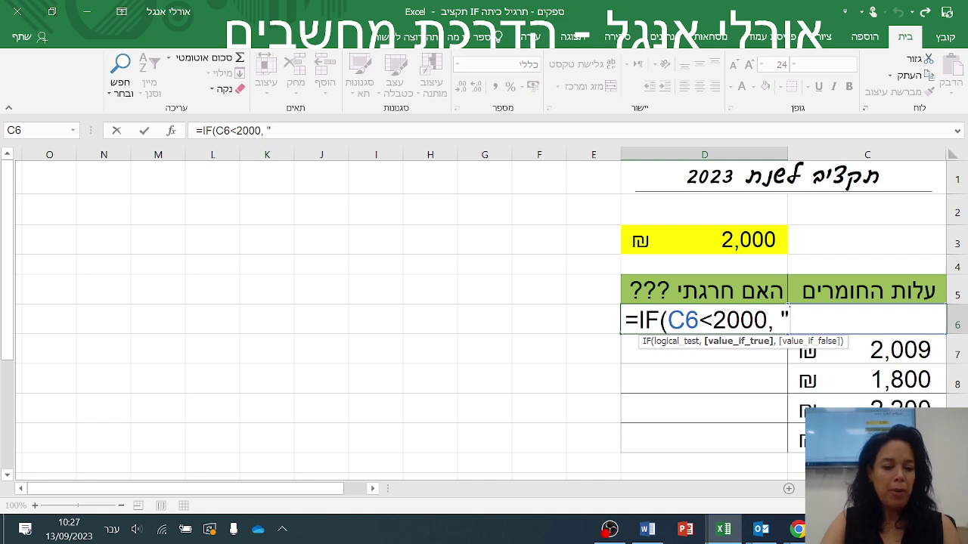
type("לא")
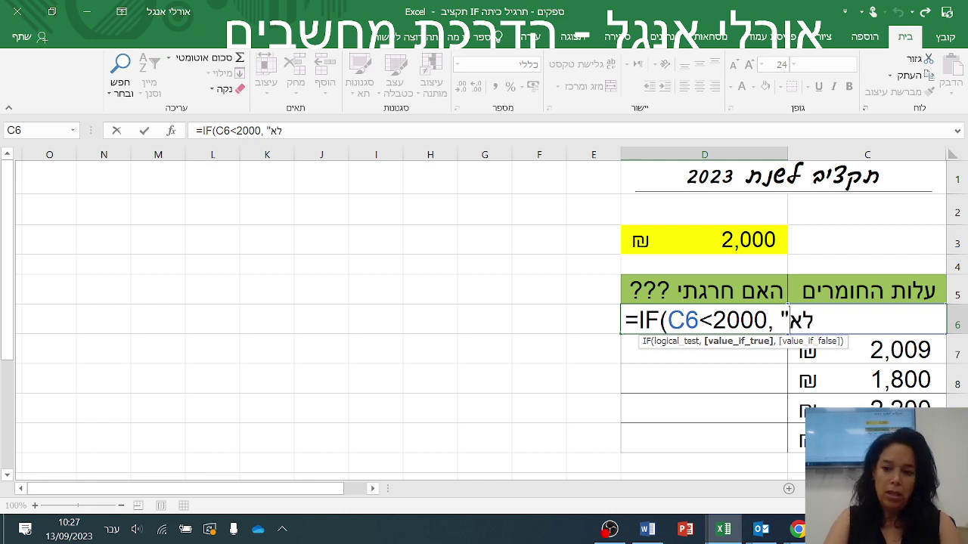
type(" חרגתי\"")
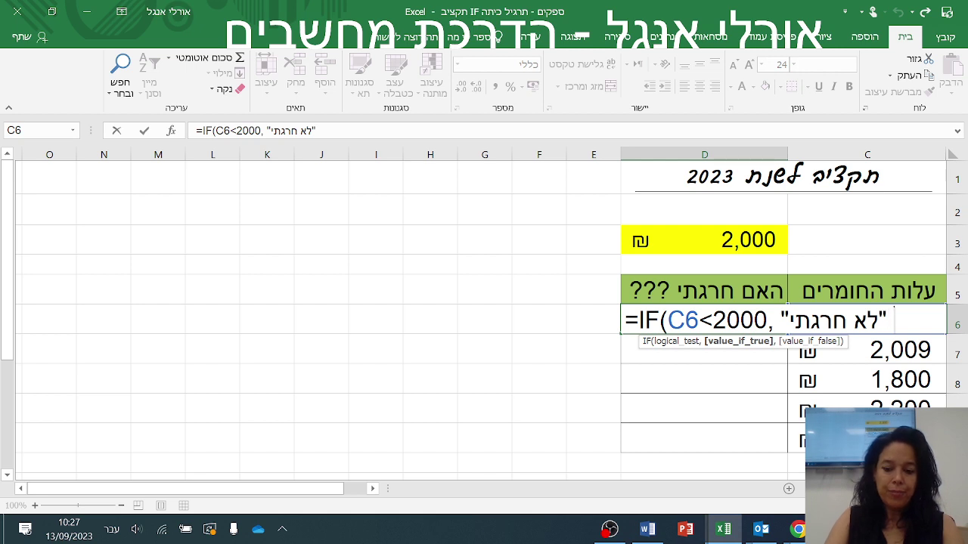
type(" ת")
key("BackSpace")
type(", \"ח")
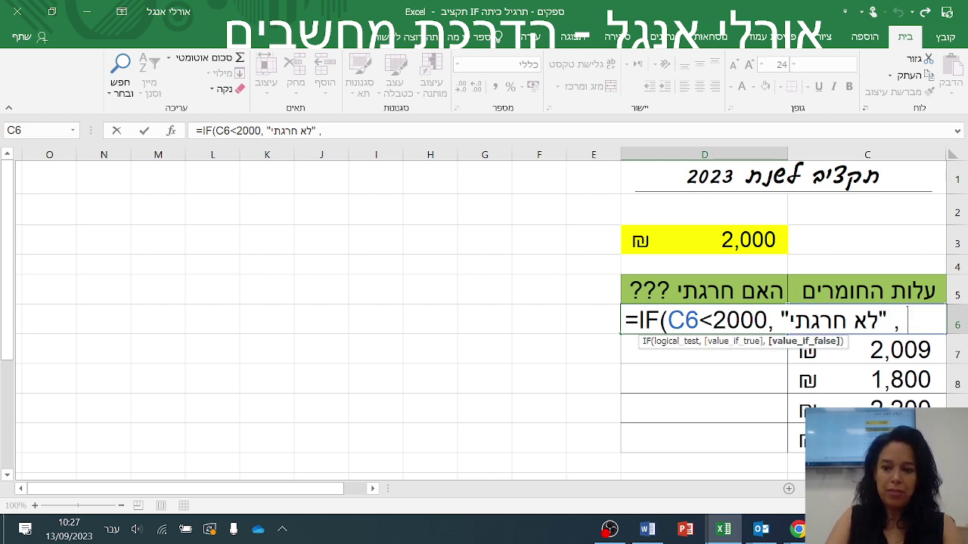
type("רגת")
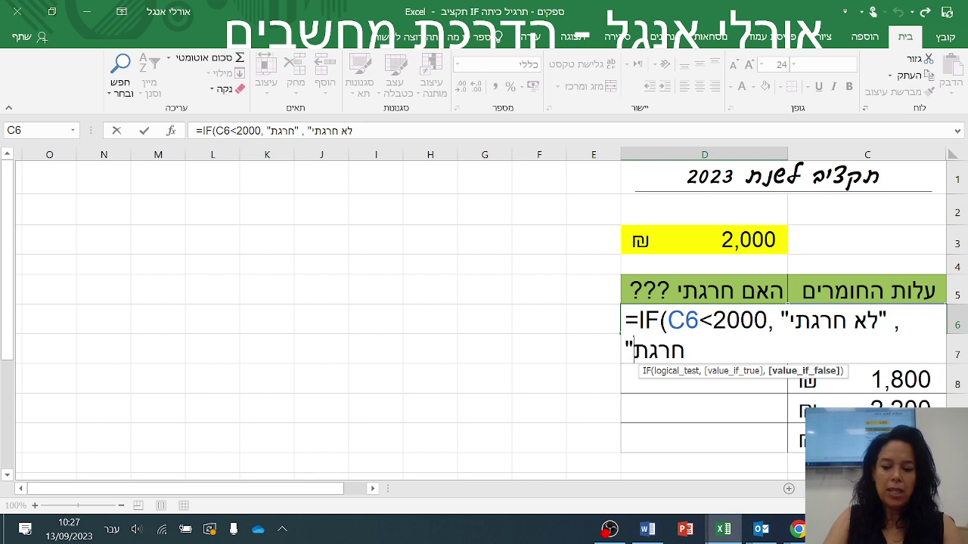
type("י\"")
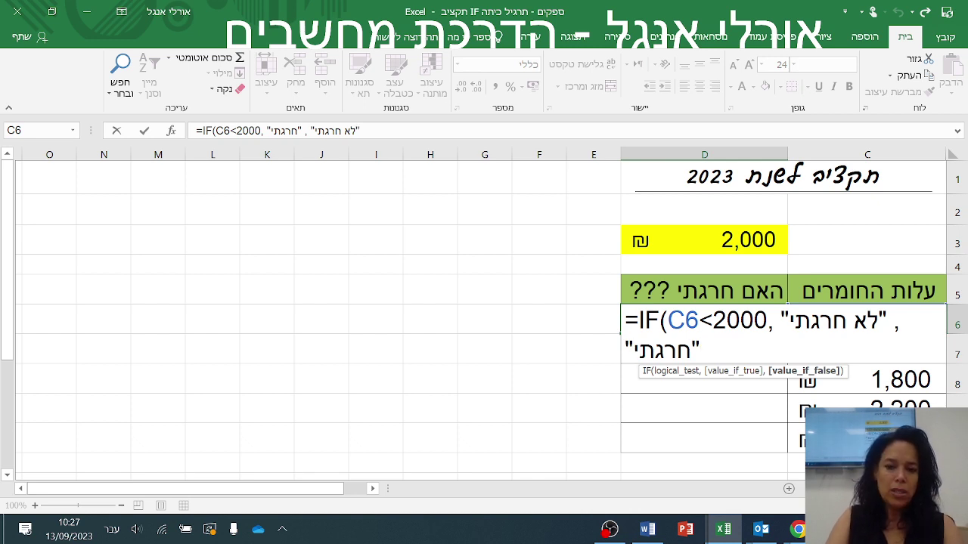
type(")")
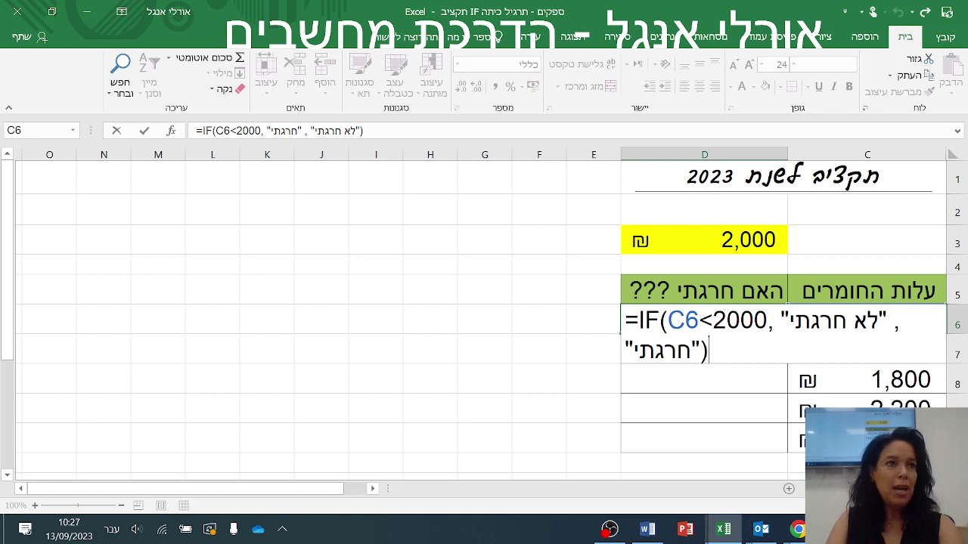
key("Return")
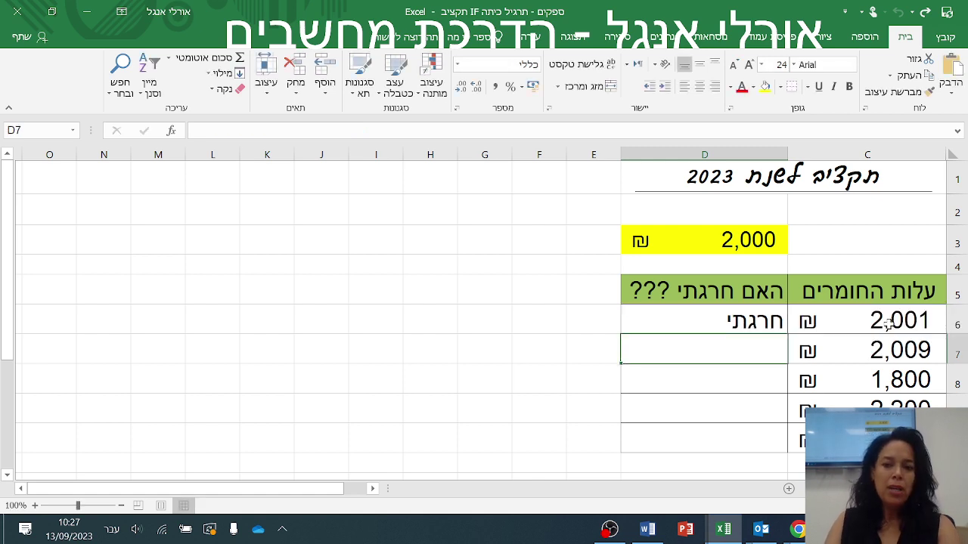
Insert the IF function in D7 through the function arguments dialog, with the logical test C7<2000
left_click(669, 319)
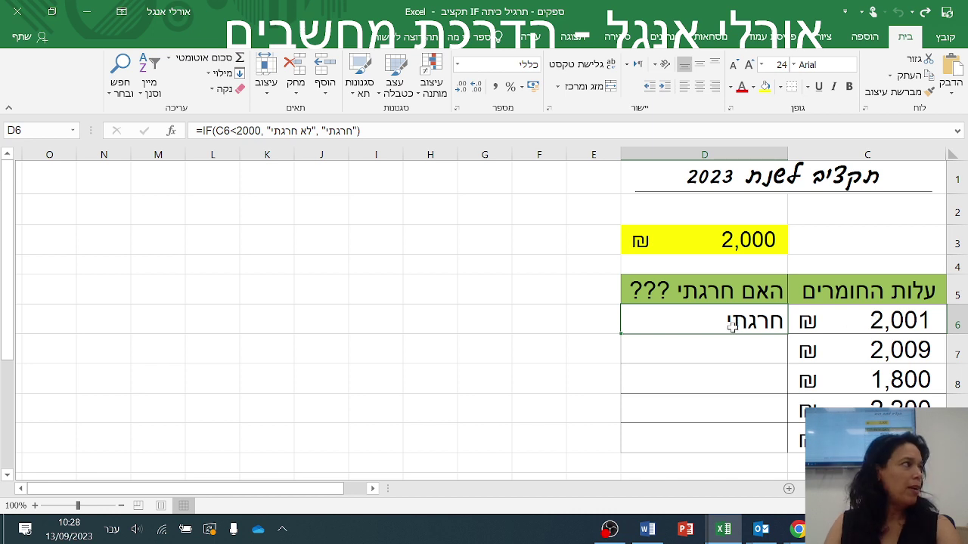
left_click(736, 352)
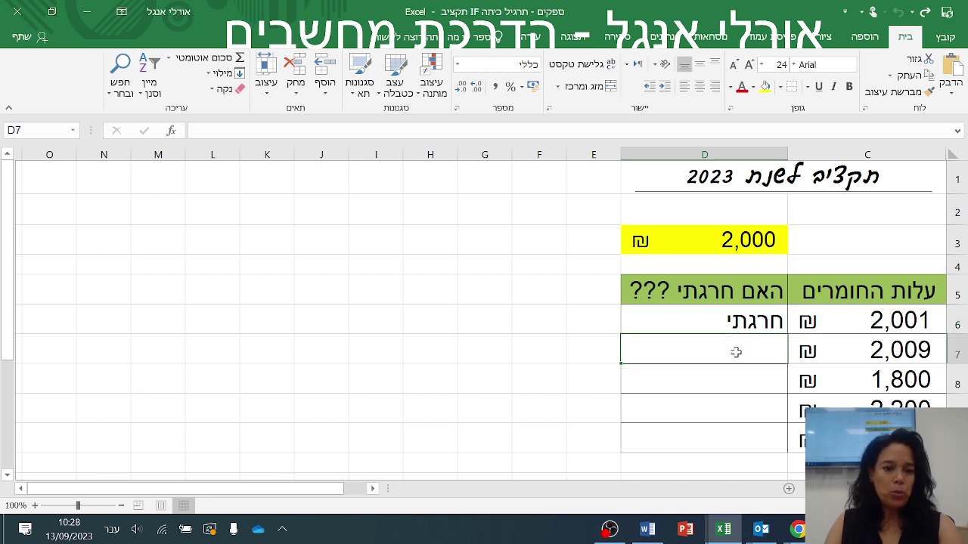
left_click(172, 131)
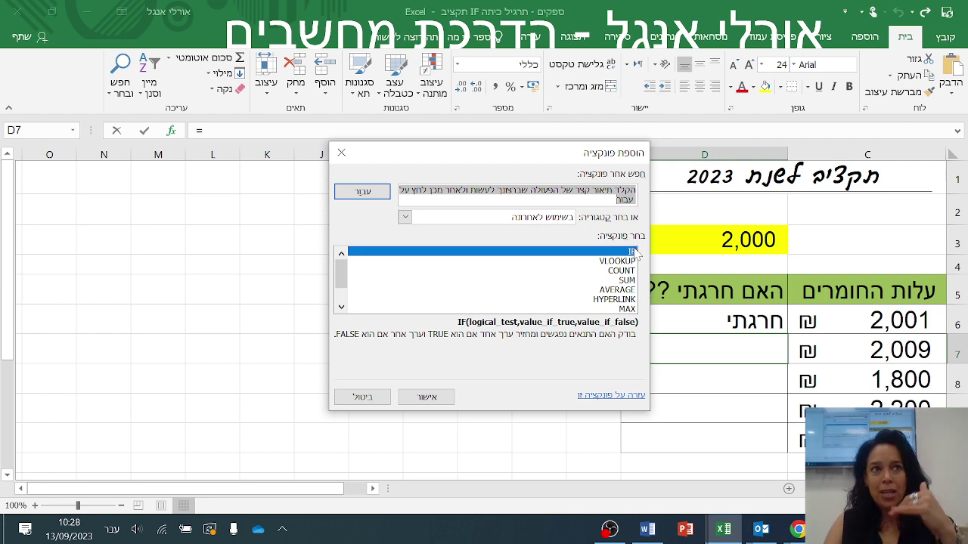
left_click(426, 397)
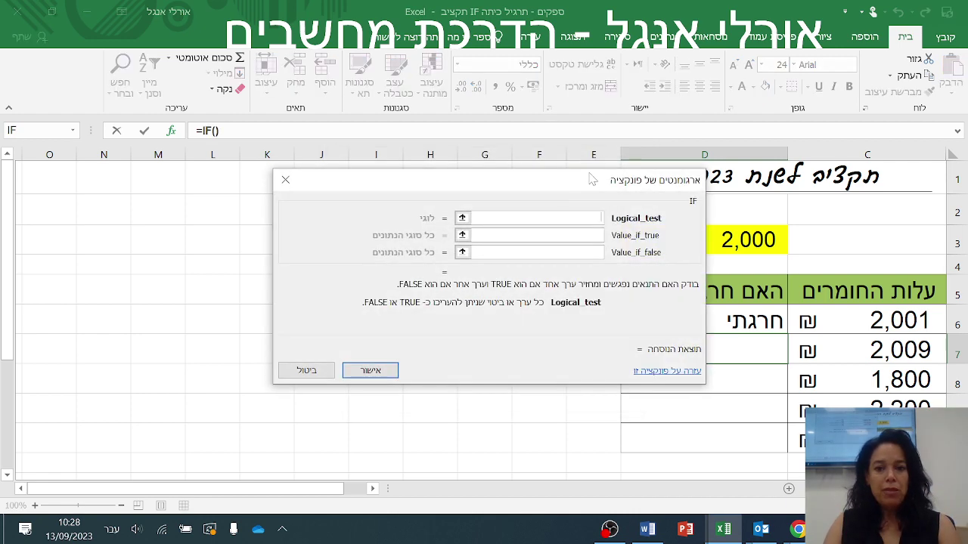
left_click_drag(594, 181, 488, 211)
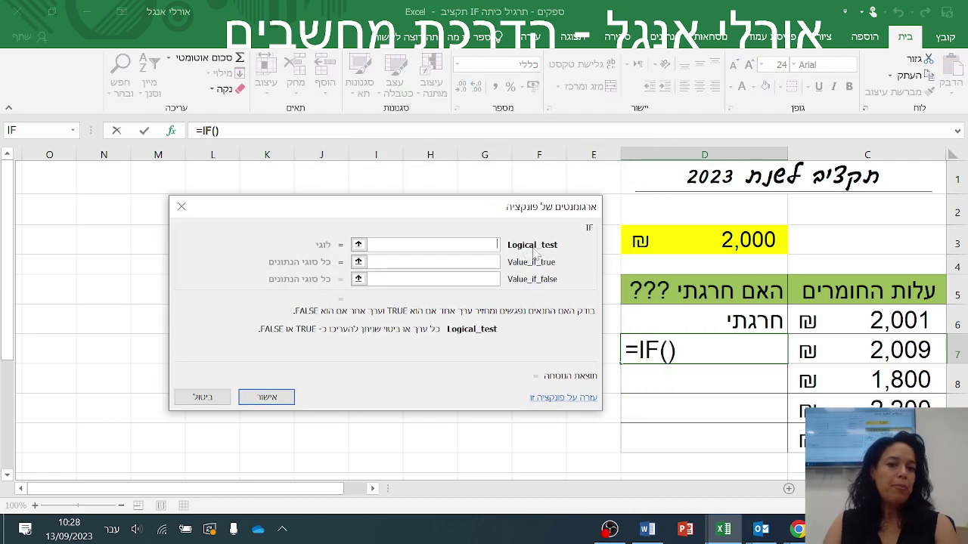
left_click(849, 353)
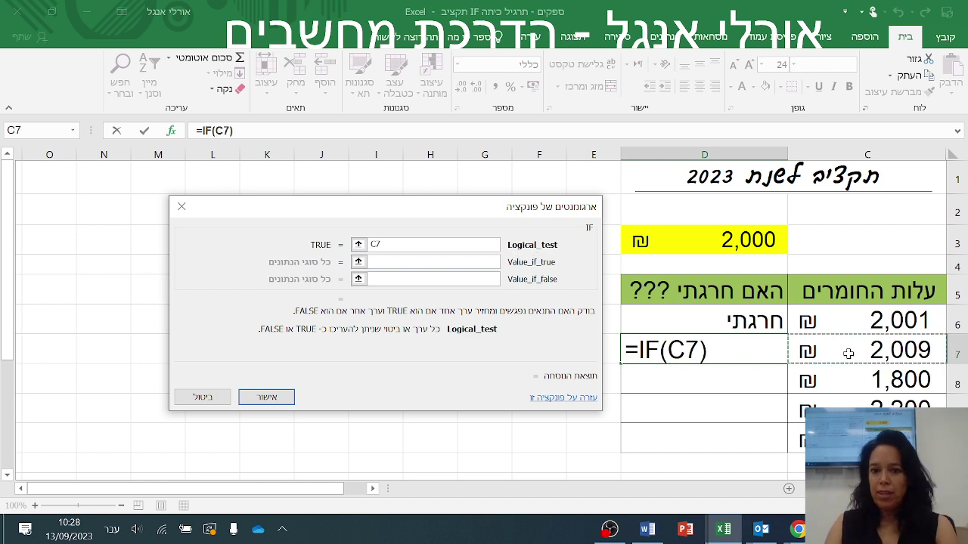
type("<")
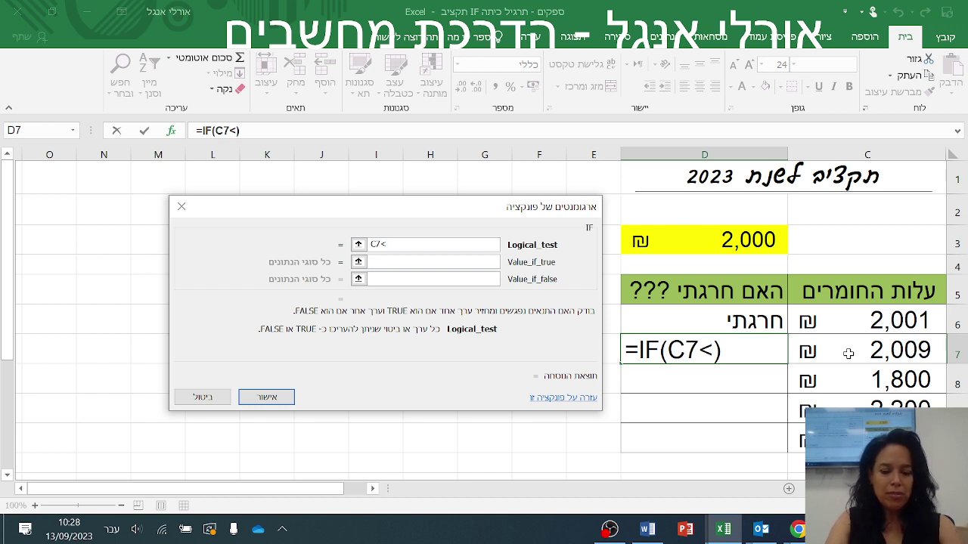
type("2000")
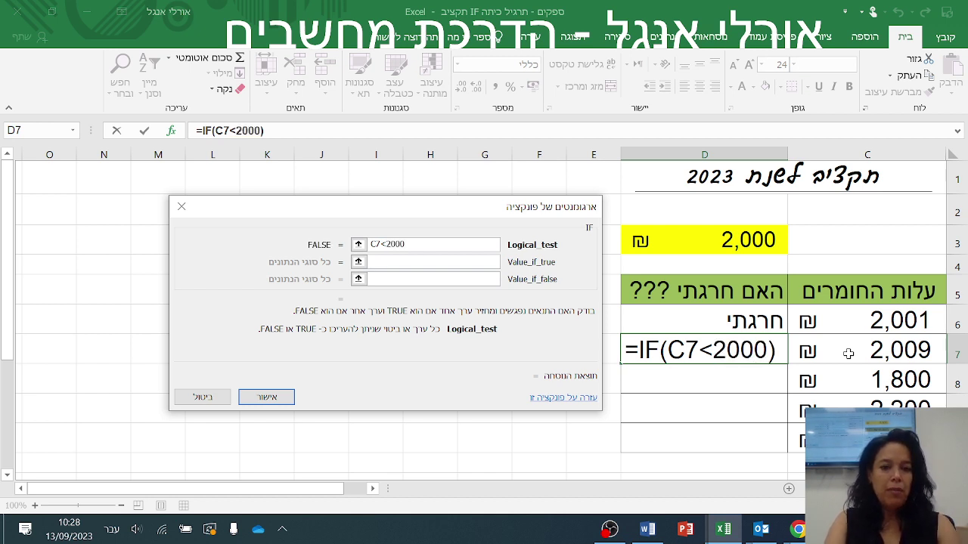
Set D7's true result to "לא חרגתי" and its false result to "חרגתי", and confirm the function
key("Tab")
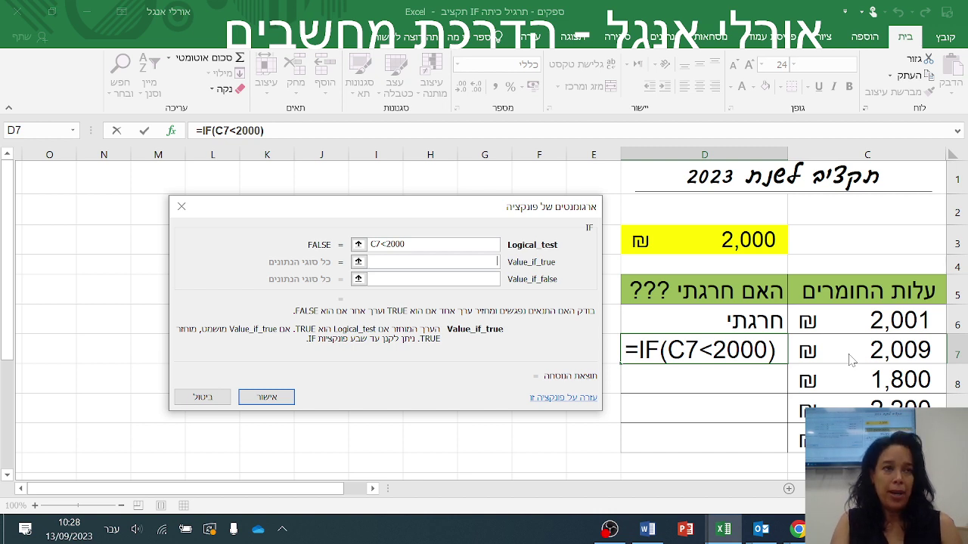
type("לא חרגתי")
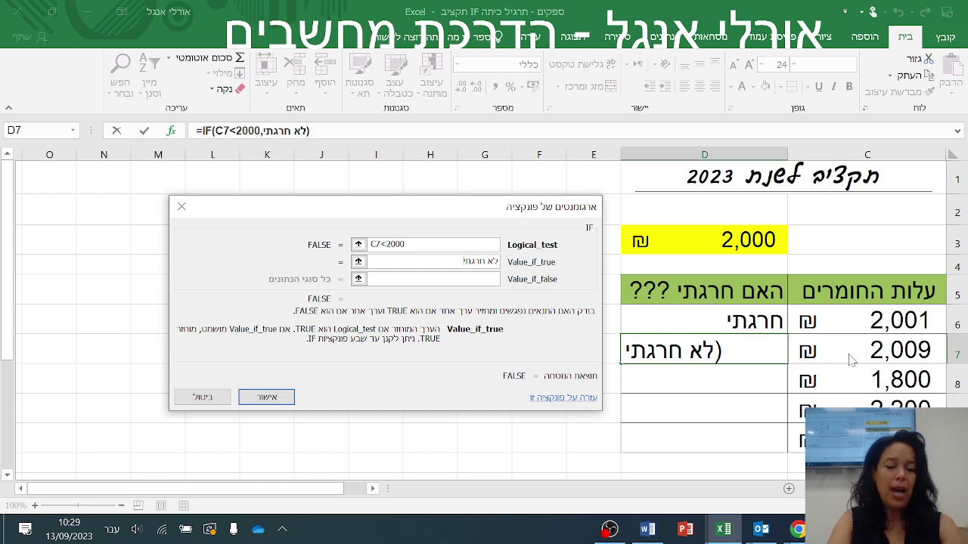
key("Tab")
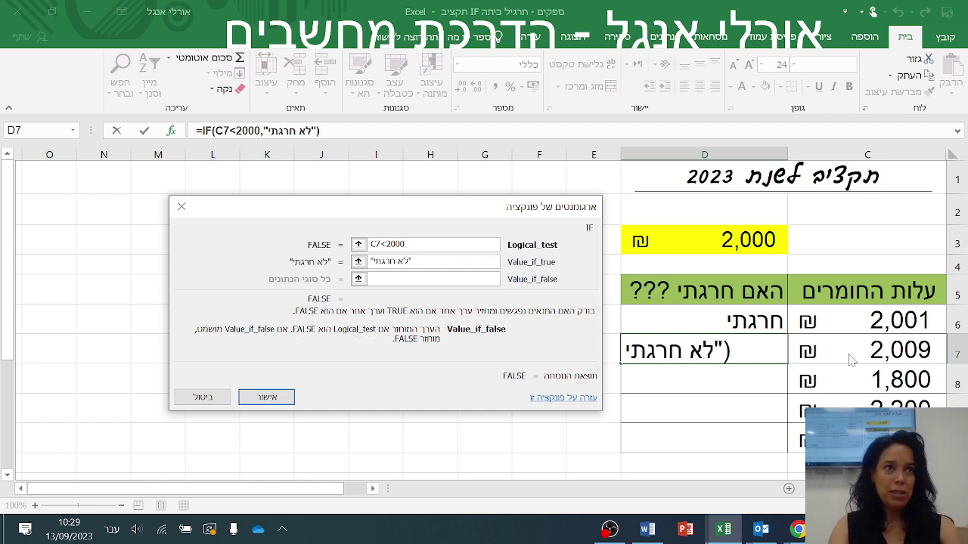
type("חרגתי")
key("Tab")
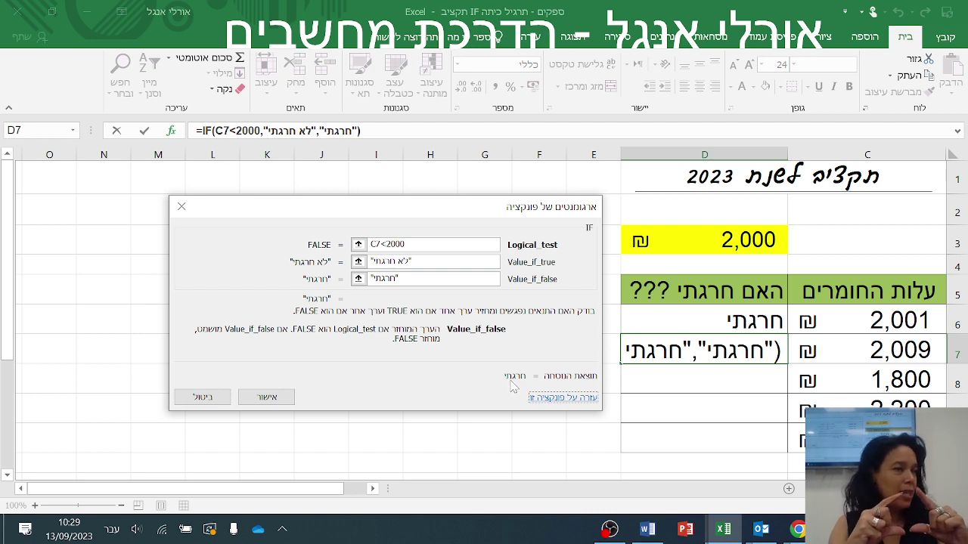
left_click(268, 398)
Change the material cost in C7 to 1999 and fill D7's IF formula down to D10
left_click(859, 354)
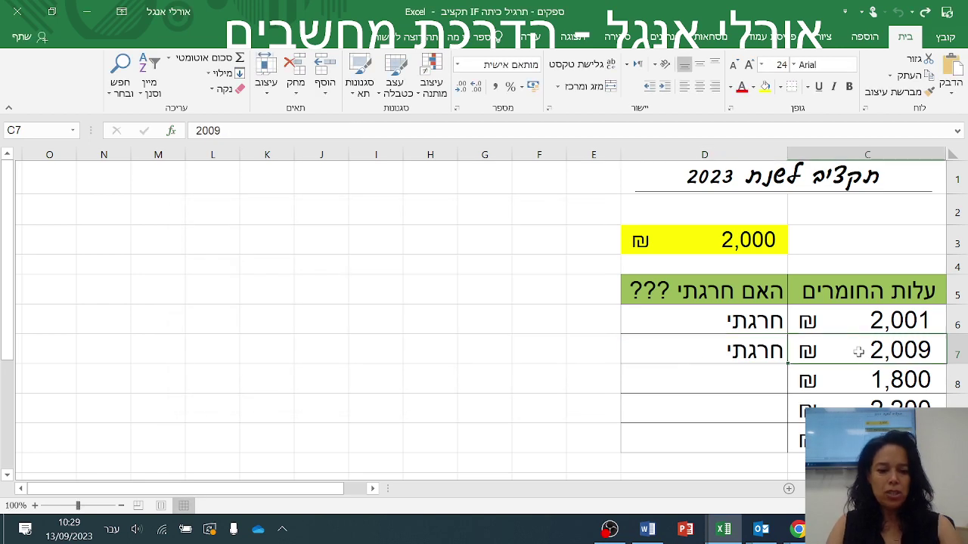
type("1999")
key("Return")
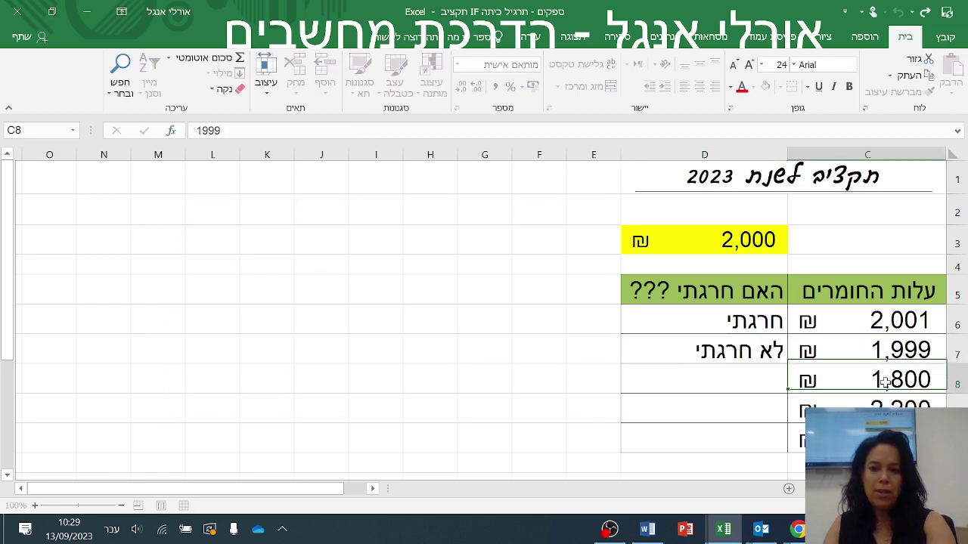
left_click(655, 350)
left_click_drag(622, 364, 635, 448)
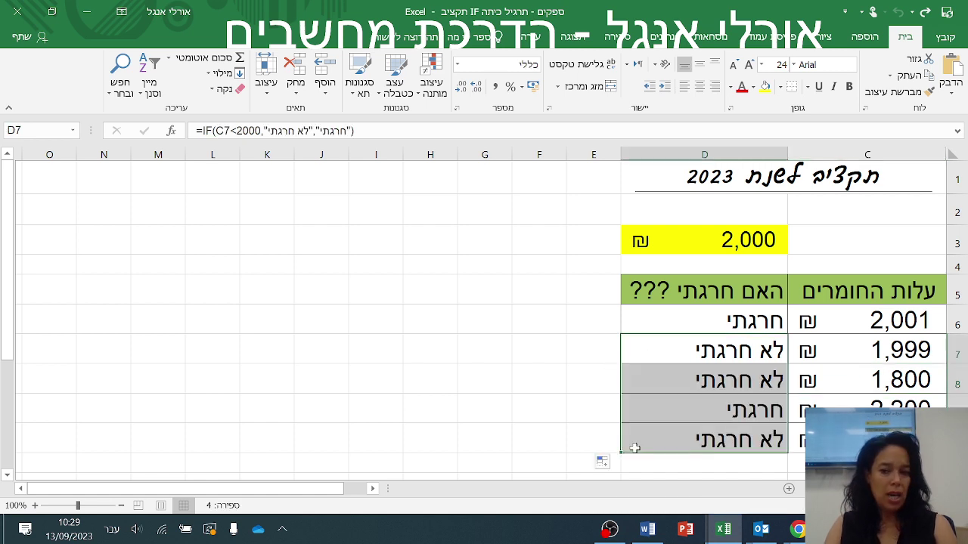
Add conditional formatting to C6:C10 that highlights costs greater than 2,000 with light red fill and dark red text
left_click_drag(870, 325, 869, 439)
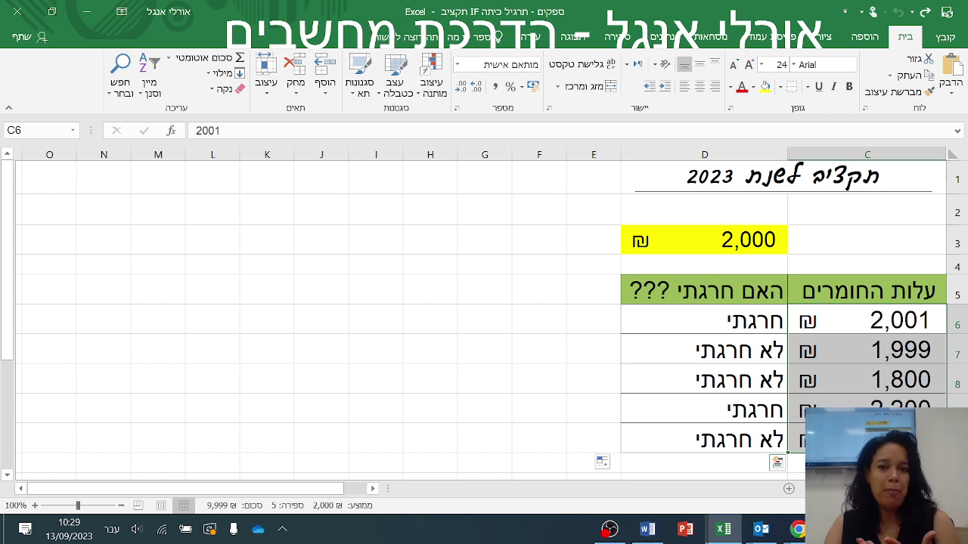
left_click(435, 89)
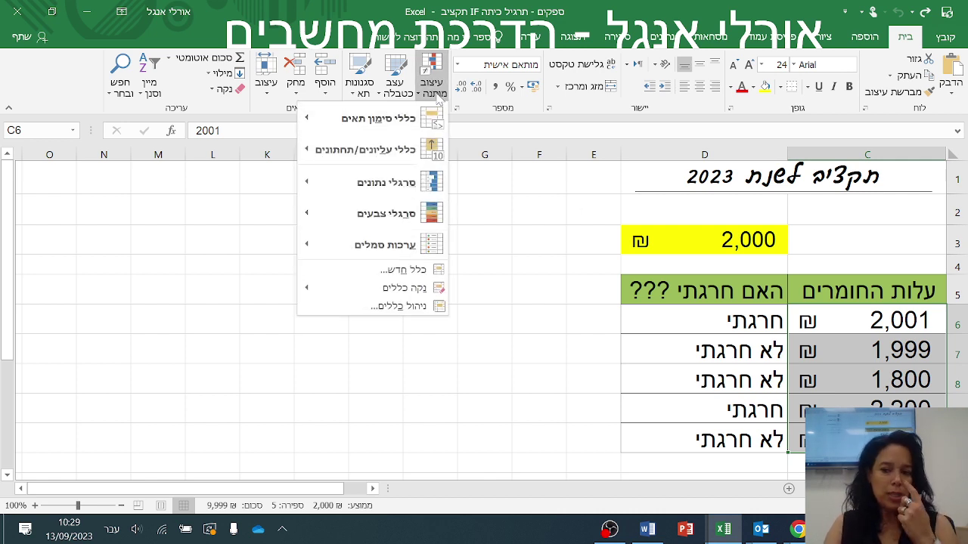
mouse_move(393, 119)
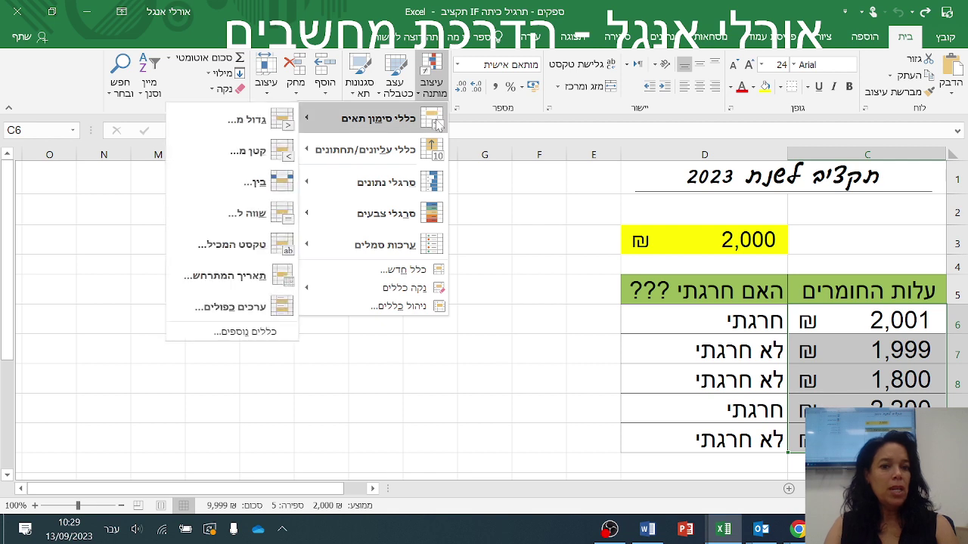
left_click(258, 134)
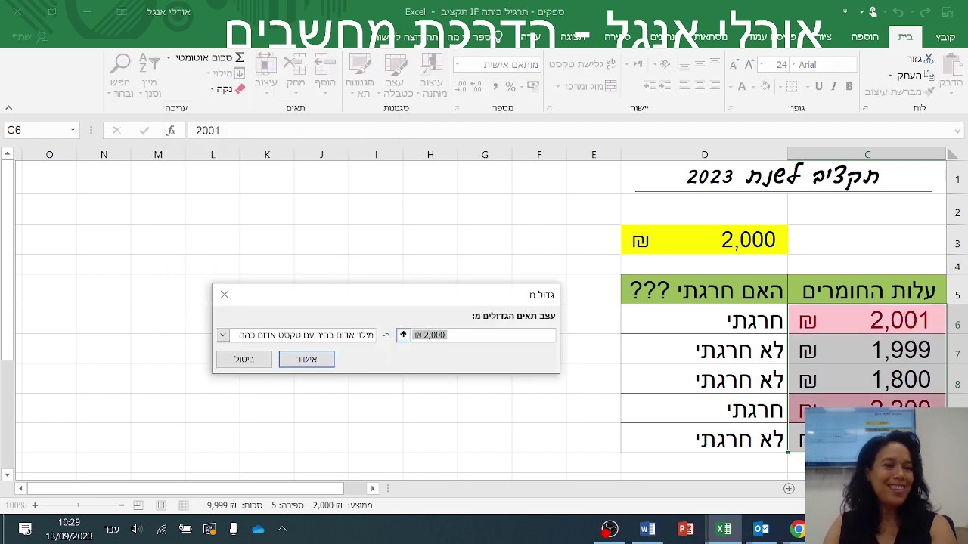
left_click(289, 360)
left_click(374, 367)
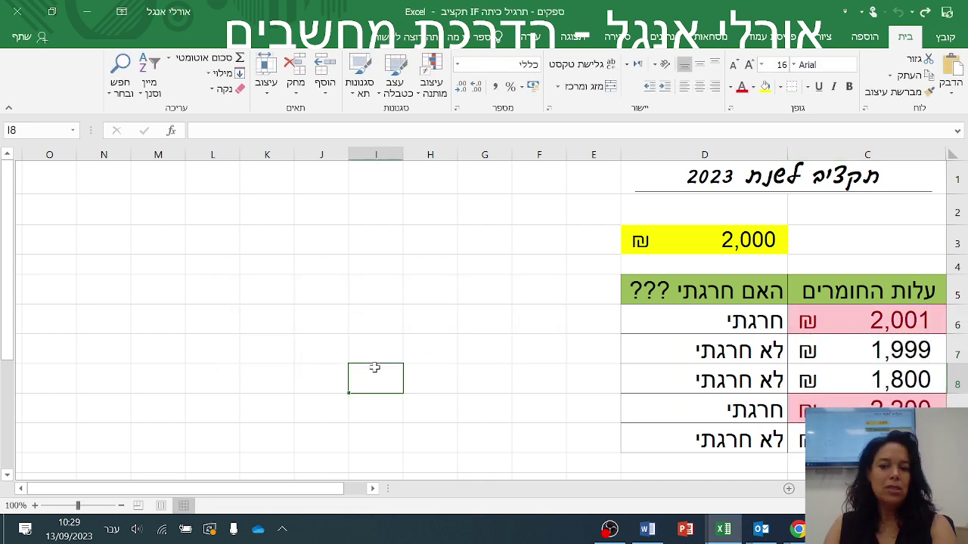
Add conditional formatting to C6:C10 that highlights costs equal to 1976 with yellow fill and dark yellow text
left_click_drag(862, 323, 862, 440)
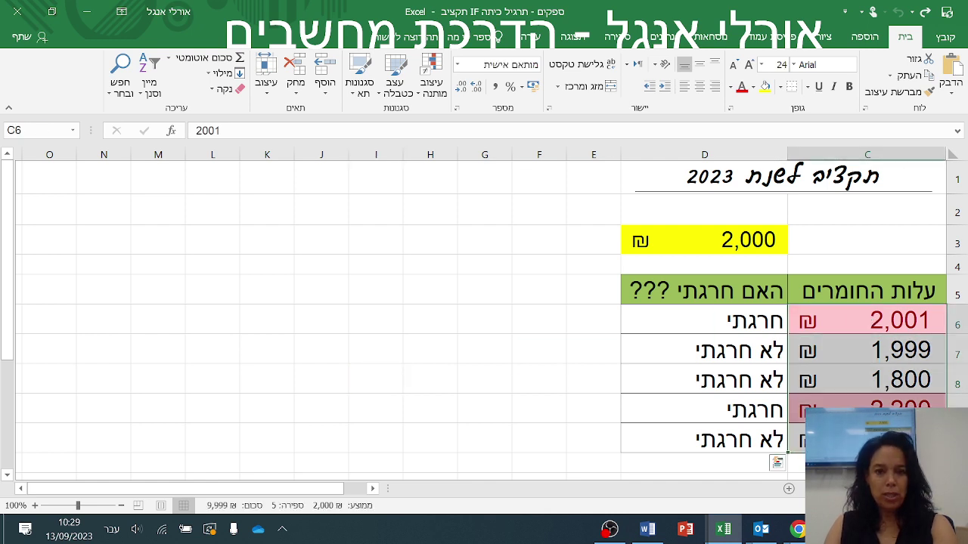
left_click(439, 89)
mouse_move(363, 119)
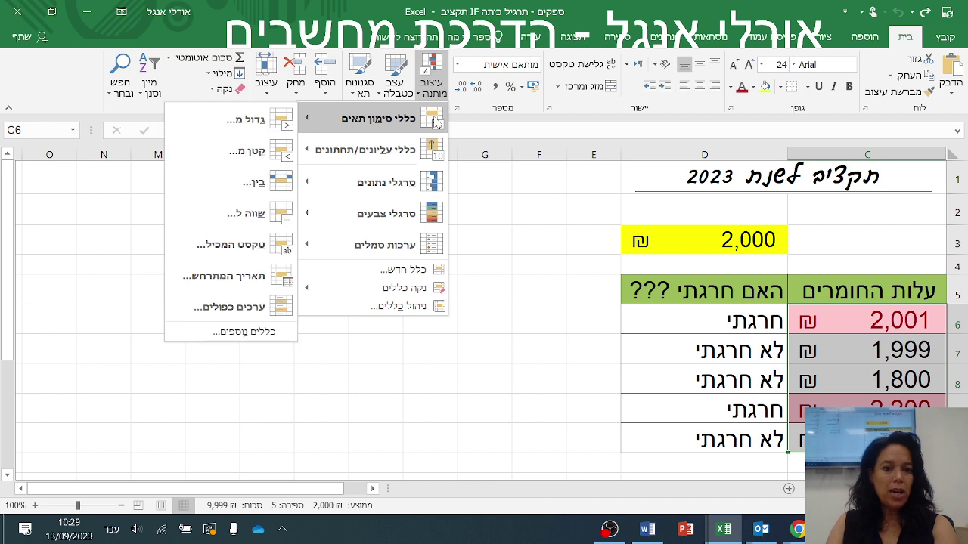
left_click(260, 223)
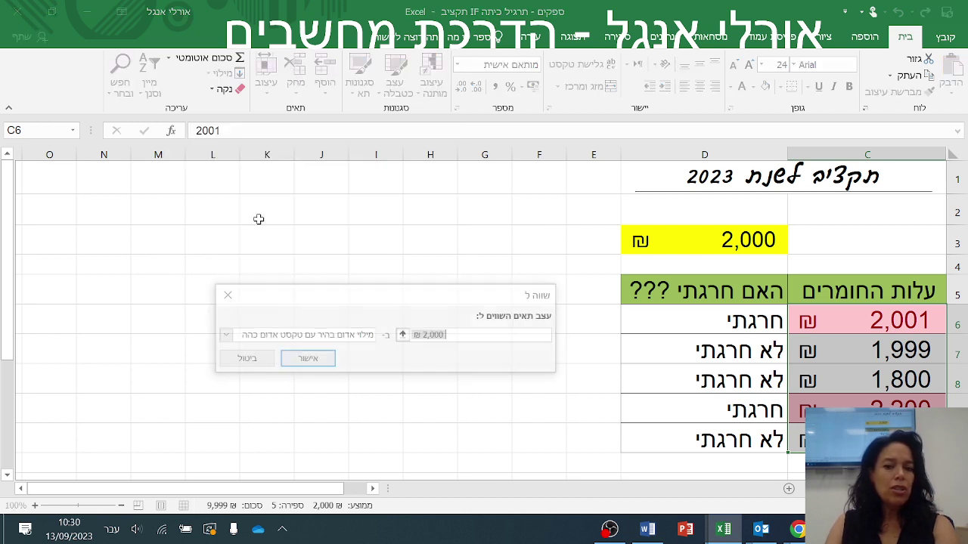
type("1")
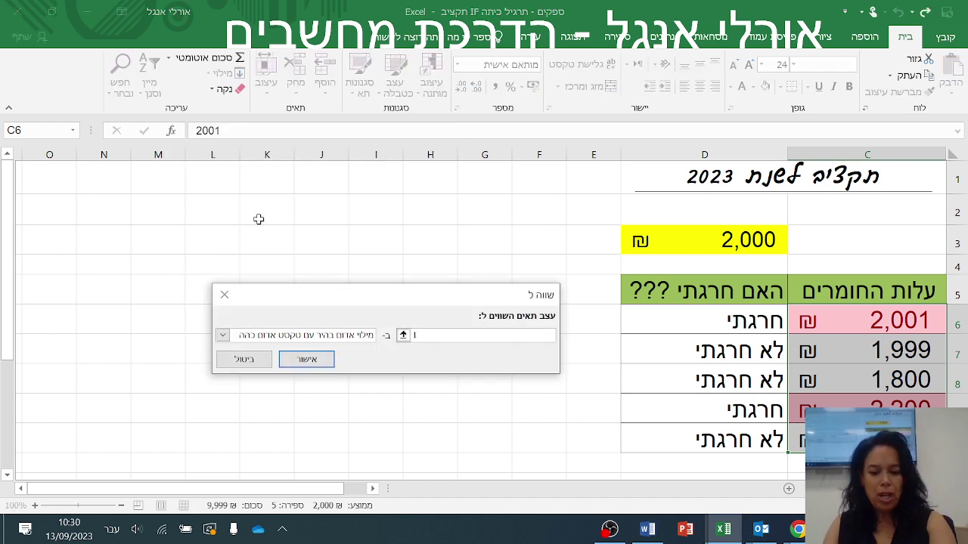
type("976")
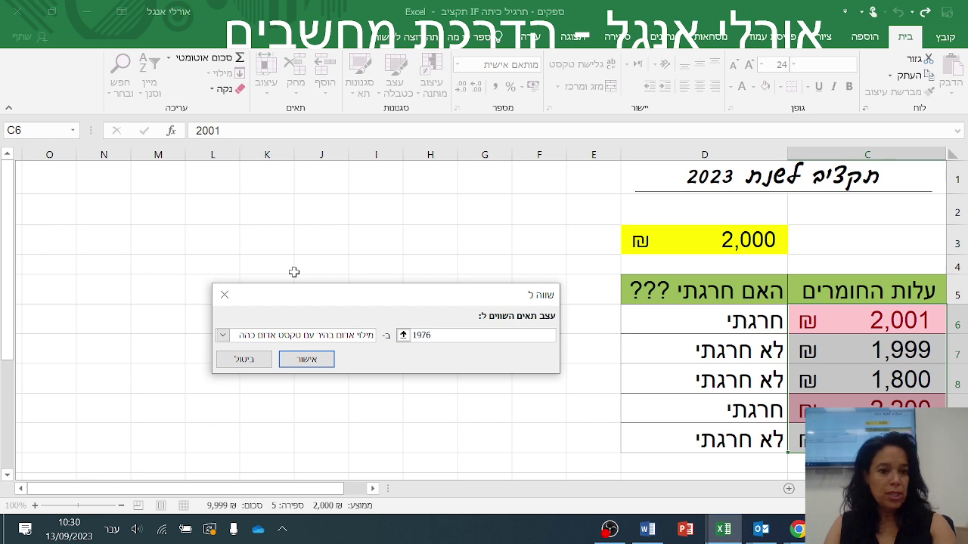
left_click(310, 335)
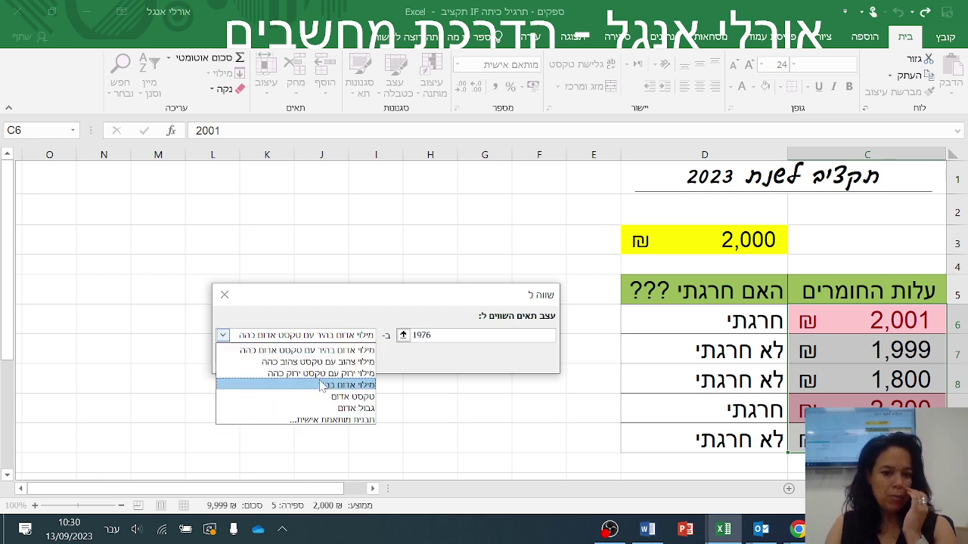
left_click(313, 362)
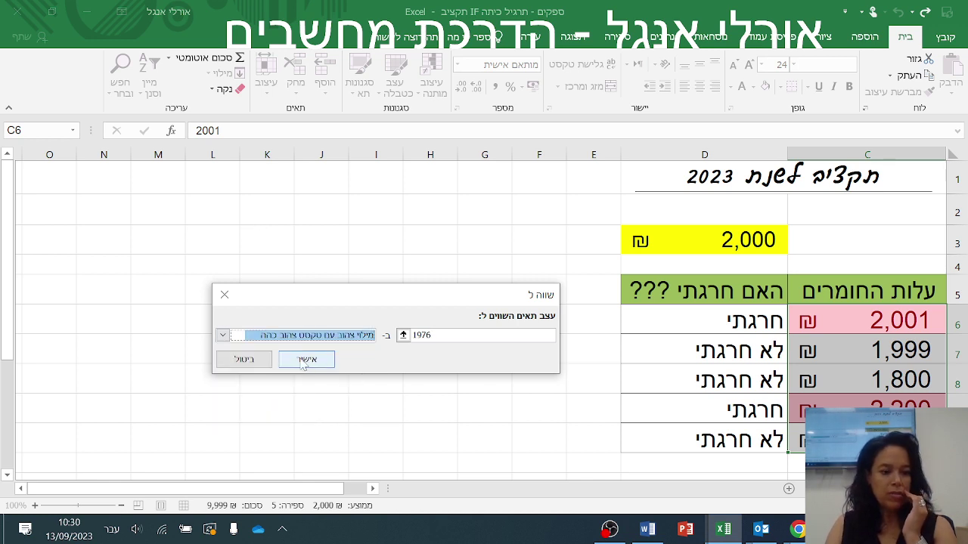
left_click(307, 360)
left_click(405, 378)
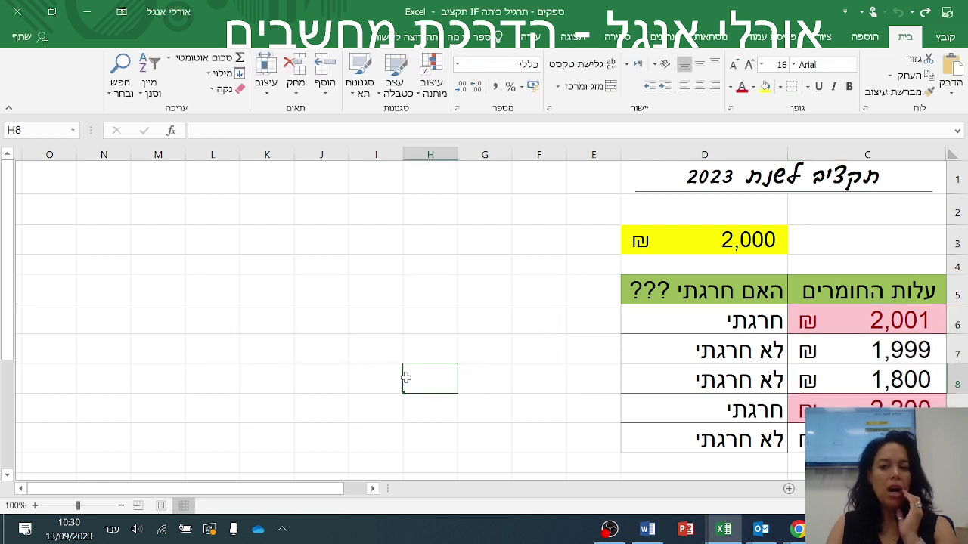
Change the material cost in C7 to 1976
left_click(904, 362)
type("1976")
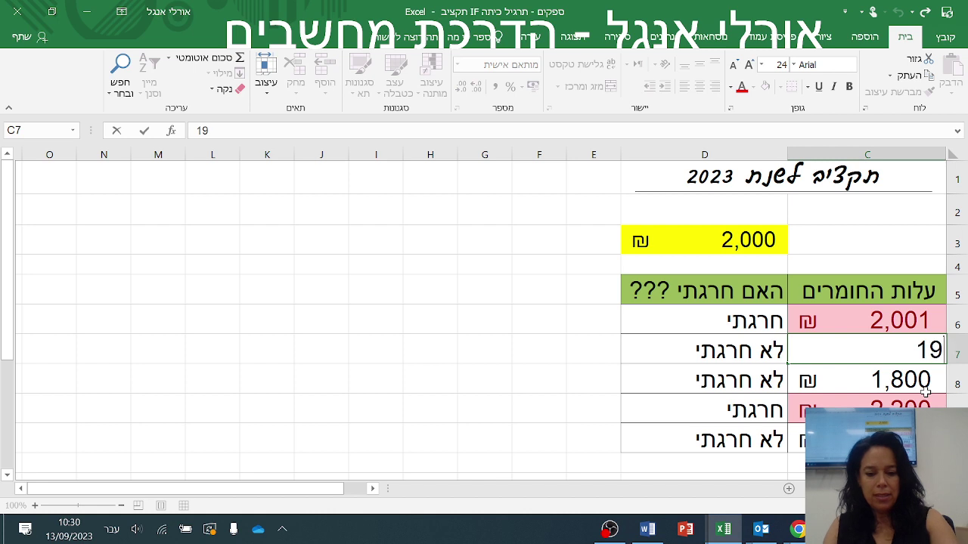
key("Return")
left_click(535, 352)
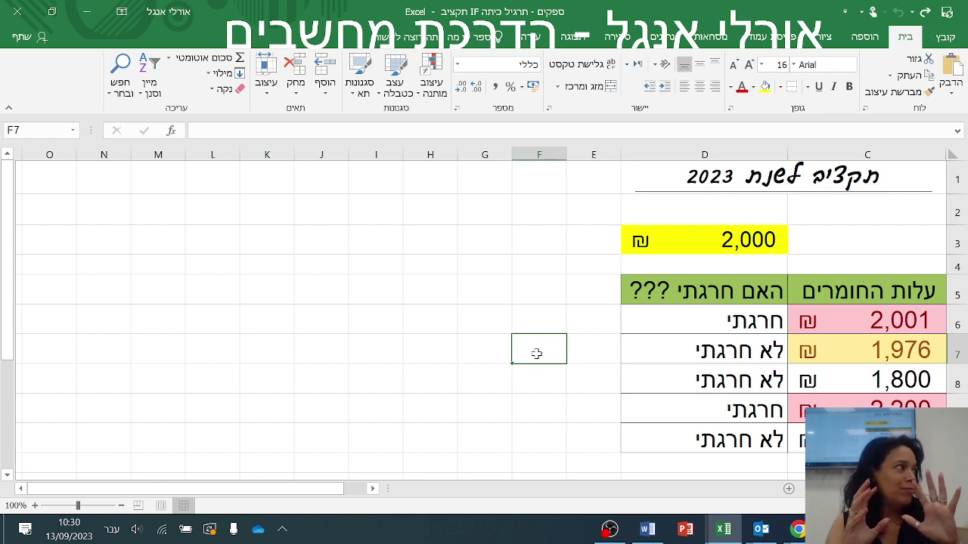
left_click(608, 532)
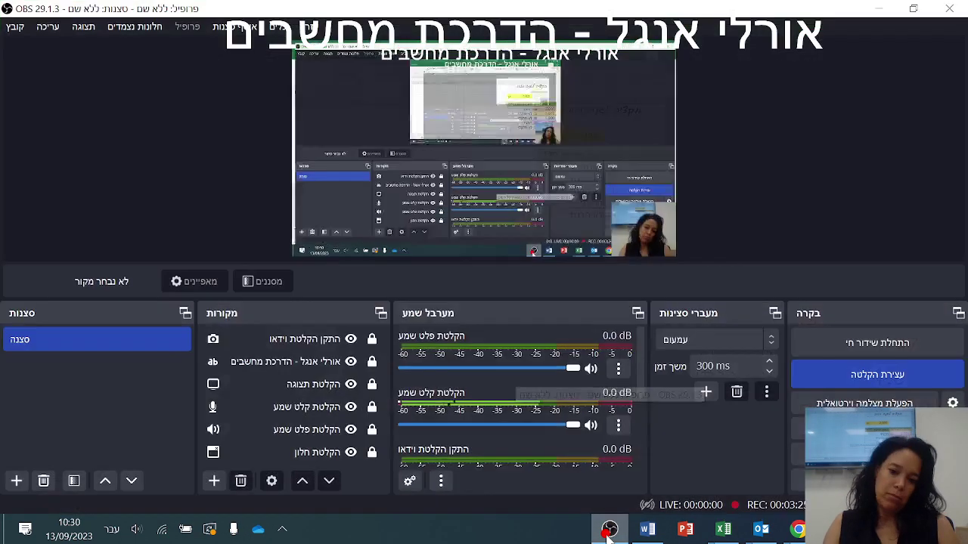